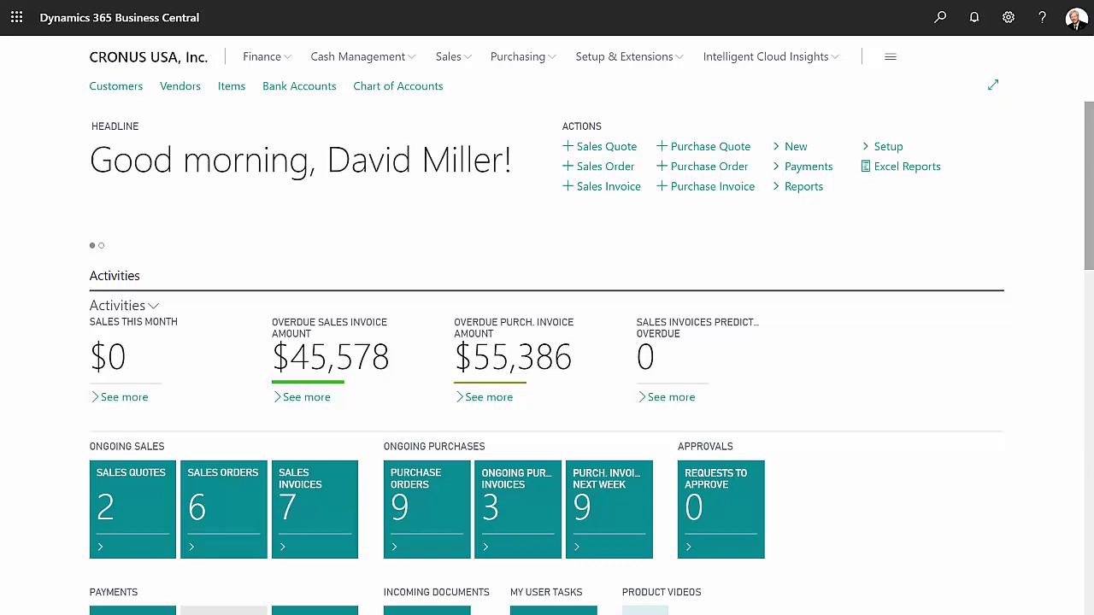
# Open a new purchase invoice and start personalizing its page
pyautogui.click(693, 188)
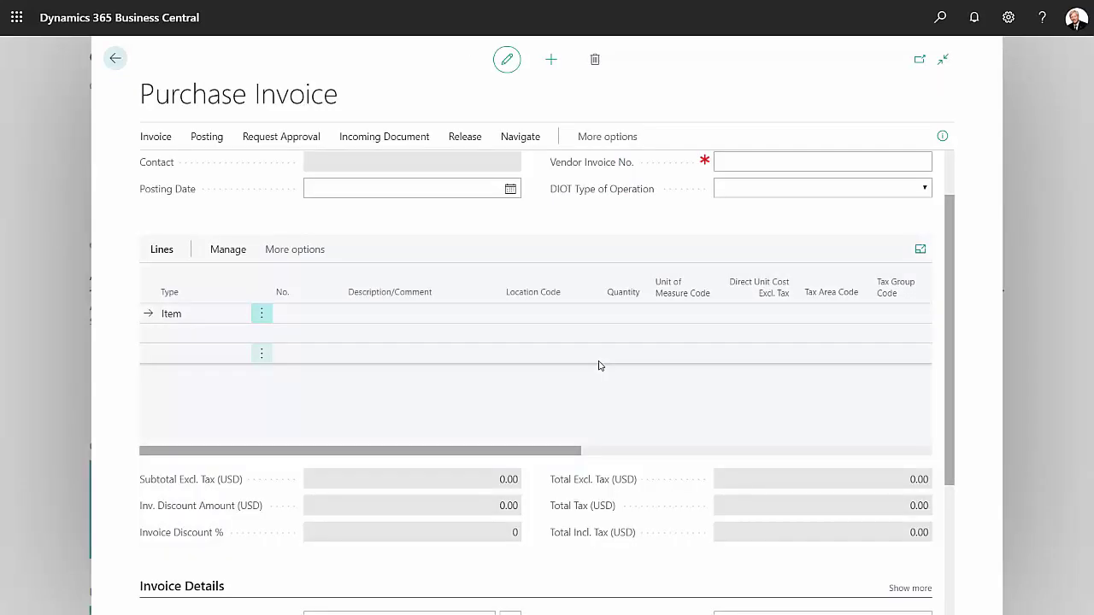
pyautogui.click(517, 319)
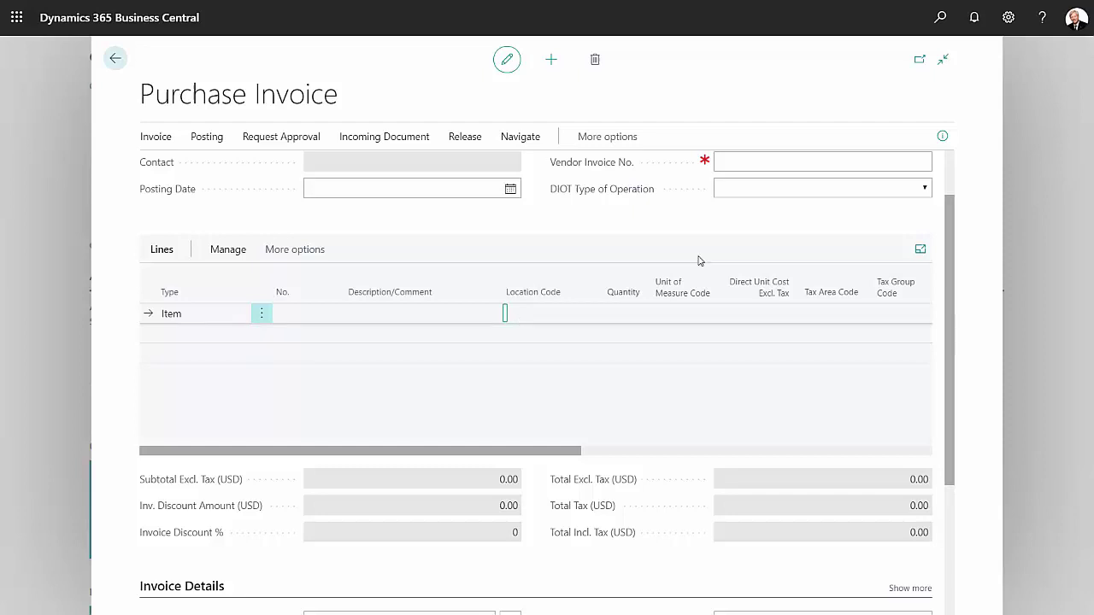
pyautogui.click(1008, 19)
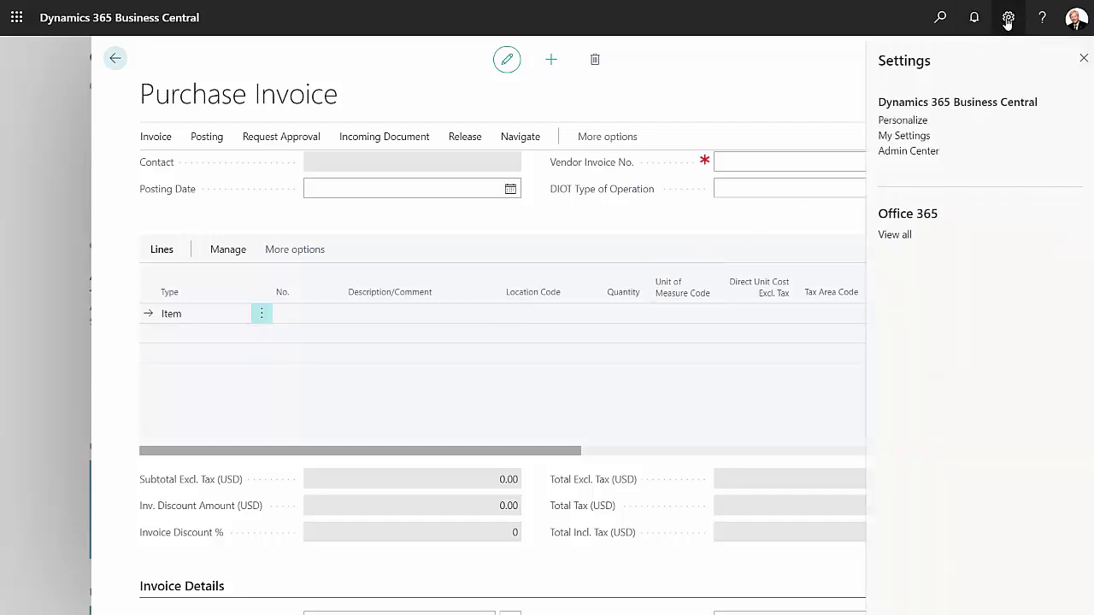
pyautogui.click(913, 128)
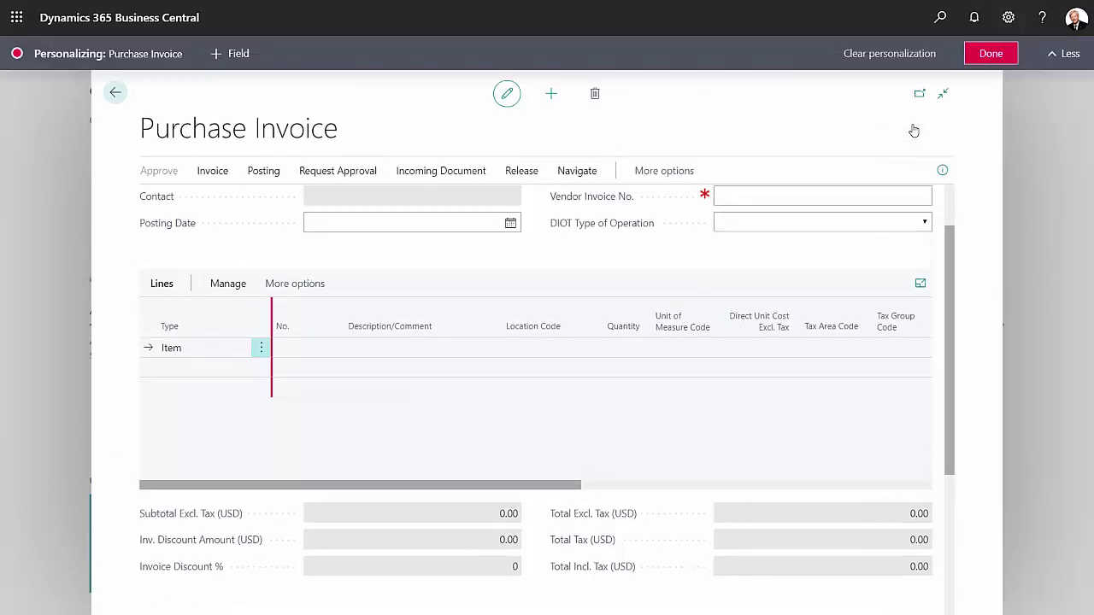
# Add the IC Partner Ref. Type, IC Partner Reference and IC Partner Code columns after Direct Unit Cost in the invoice lines and finish personalizing
pyautogui.click(590, 348)
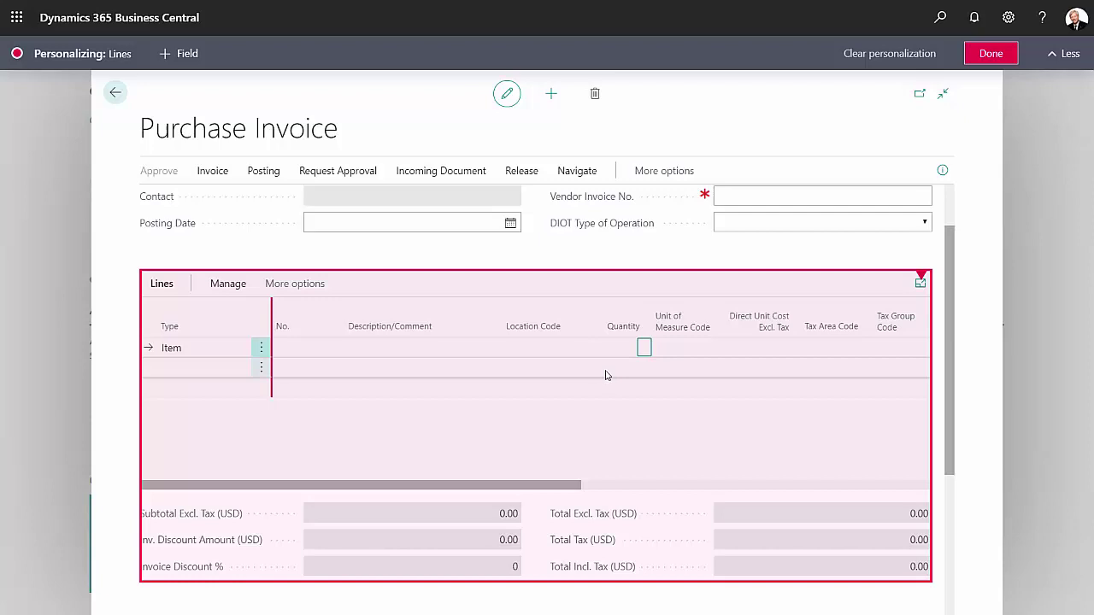
pyautogui.click(163, 55)
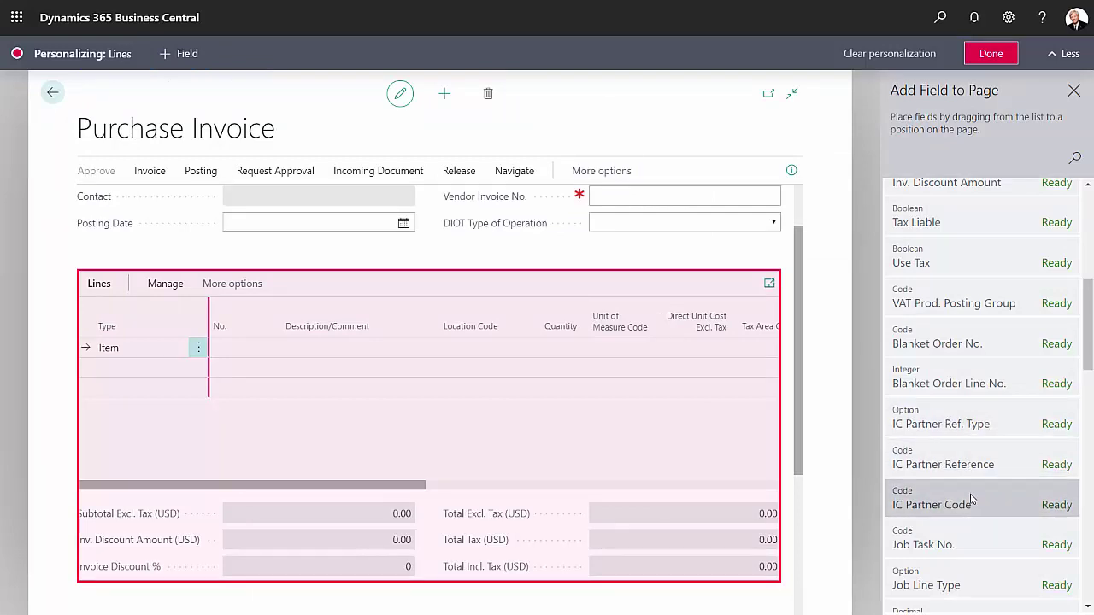
pyautogui.moveTo(944, 424); pyautogui.dragTo(525, 323)
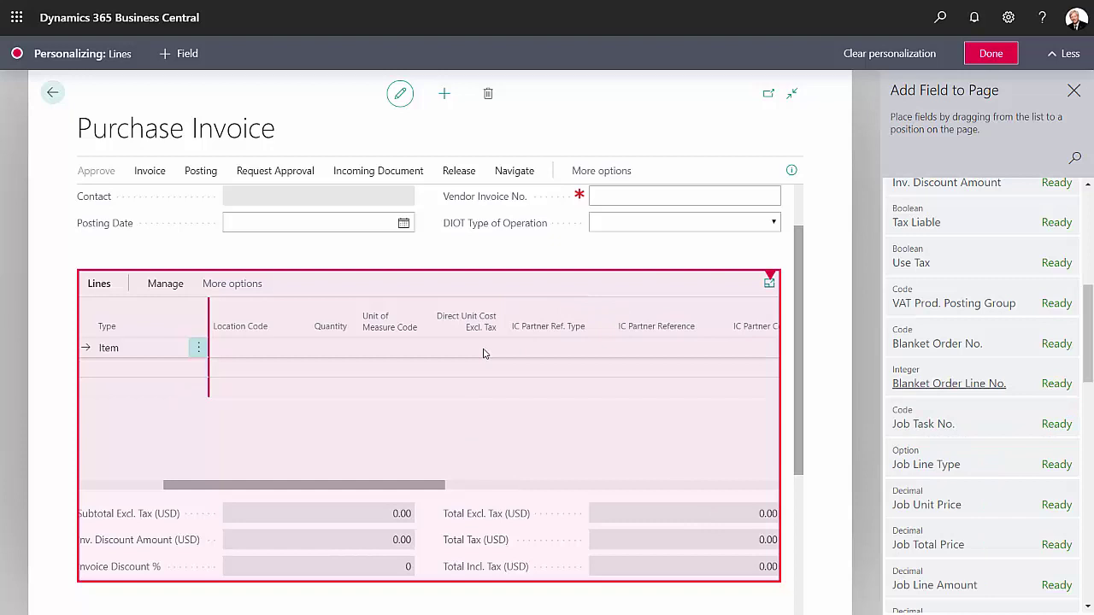
pyautogui.click(990, 53)
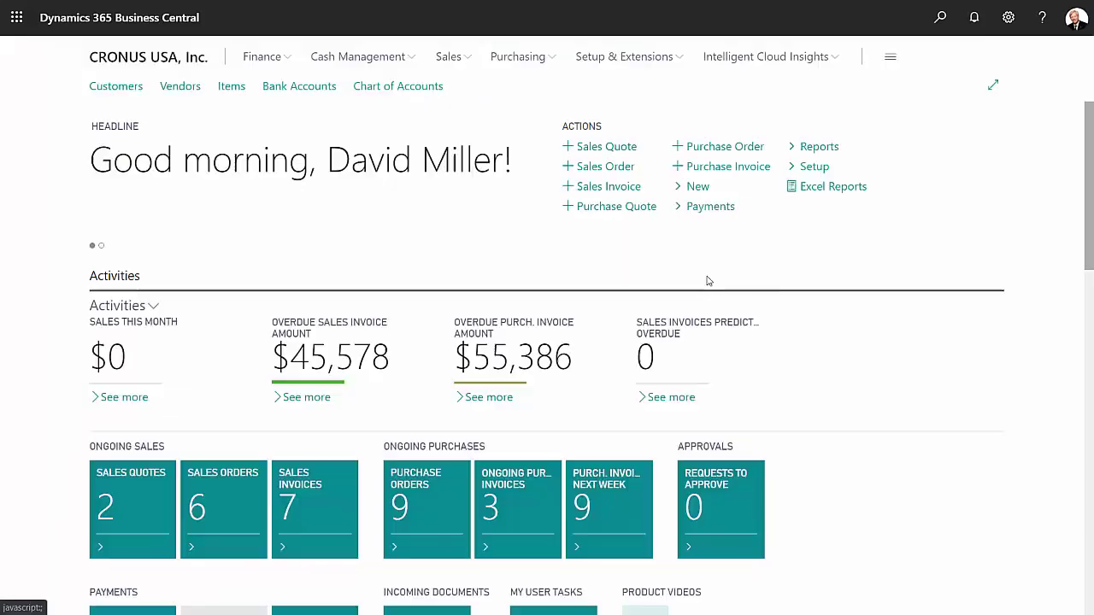
# Create a new purchase invoice for the vendor American Insurance Company and enter the vendor invoice number
pyautogui.click(712, 171)
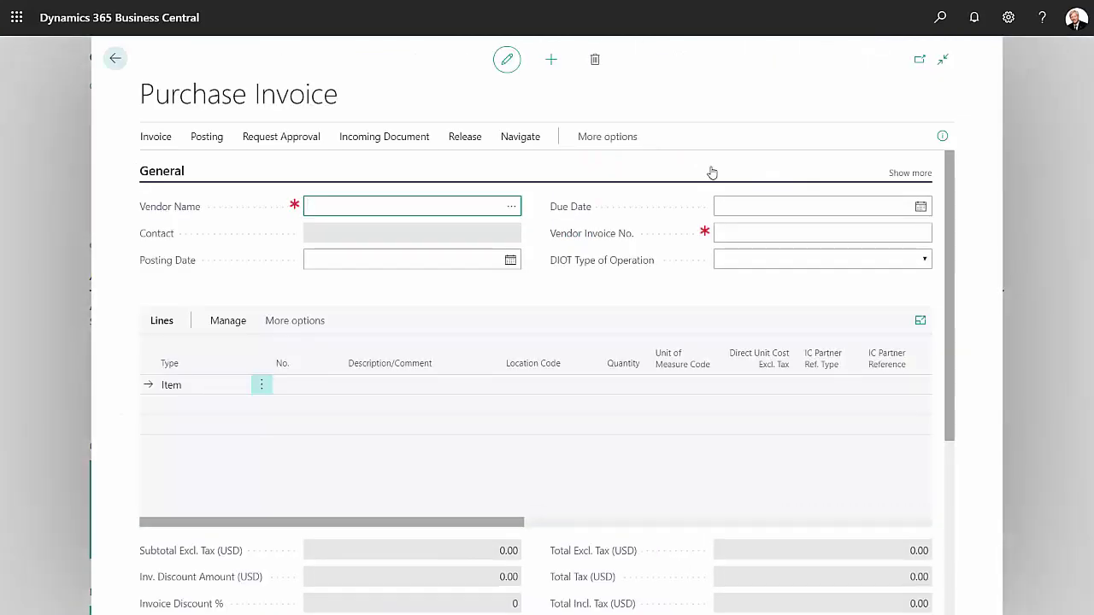
pyautogui.click(511, 209)
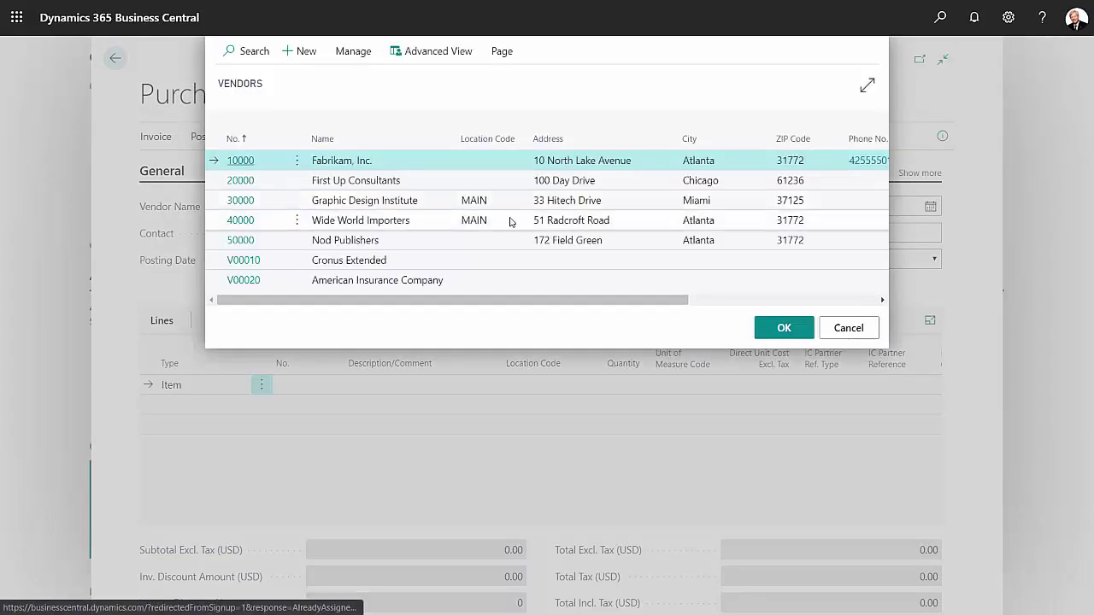
pyautogui.click(243, 281)
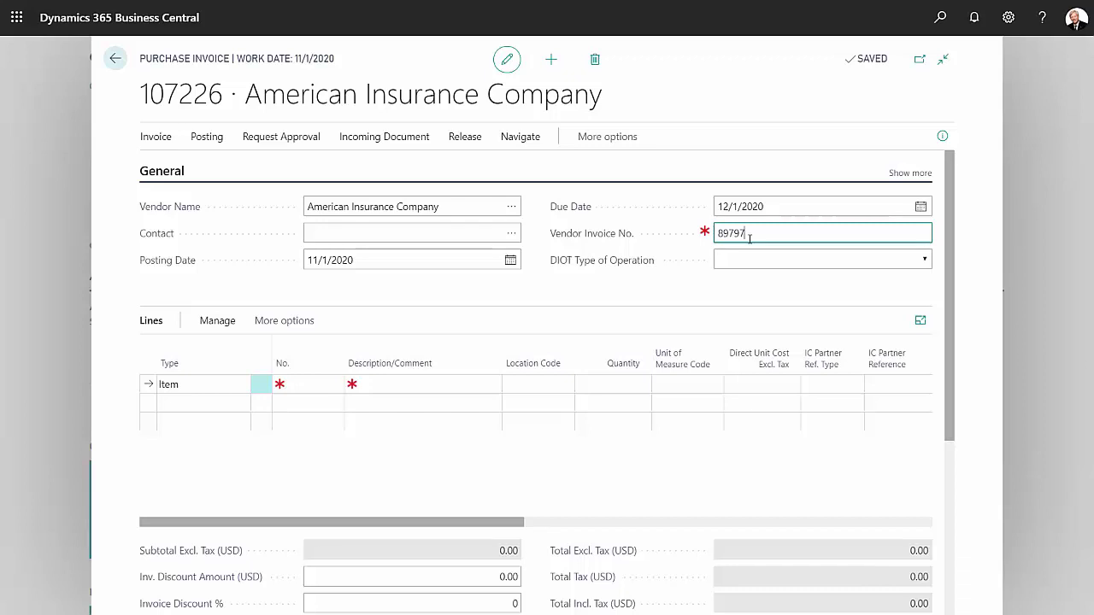
# Set the first invoice line's type to G/L Account and its No. to 61000, Health & Dental Insurance Expense
pyautogui.click(239, 384)
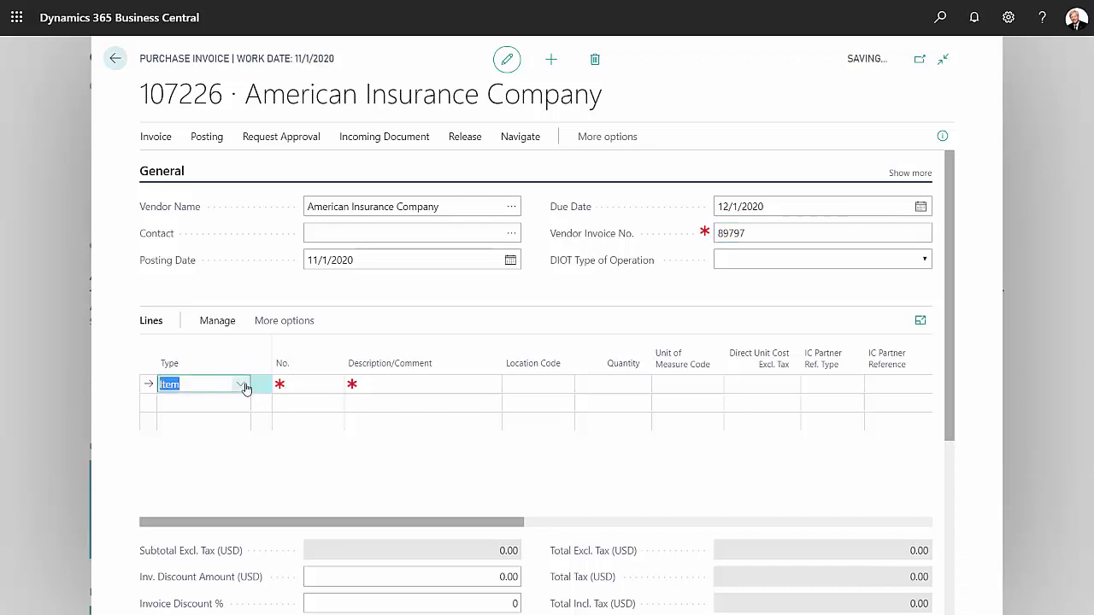
pyautogui.click(241, 389)
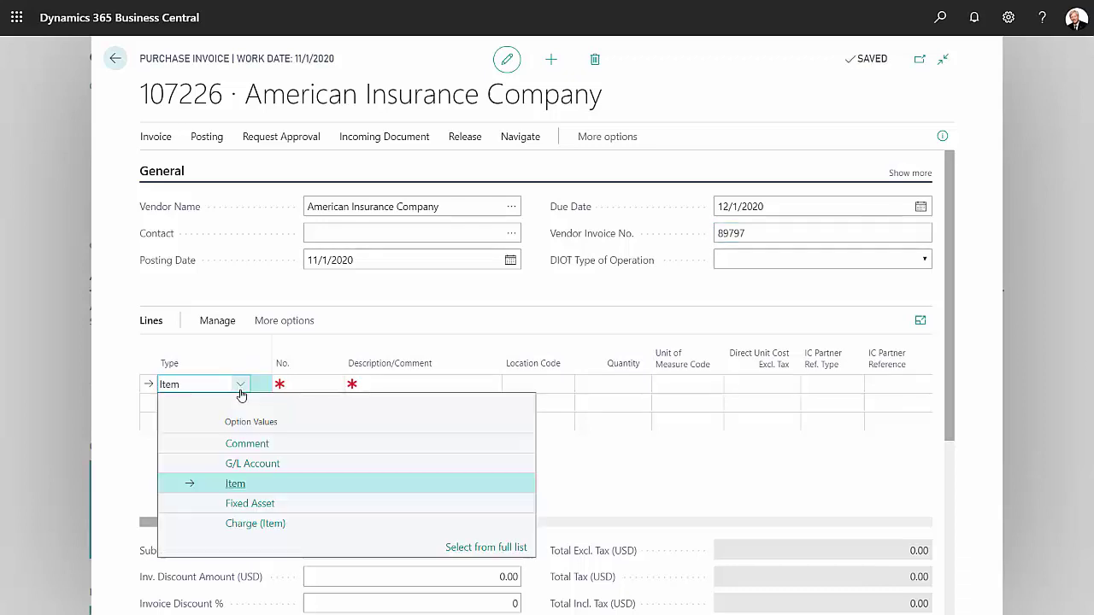
pyautogui.click(266, 464)
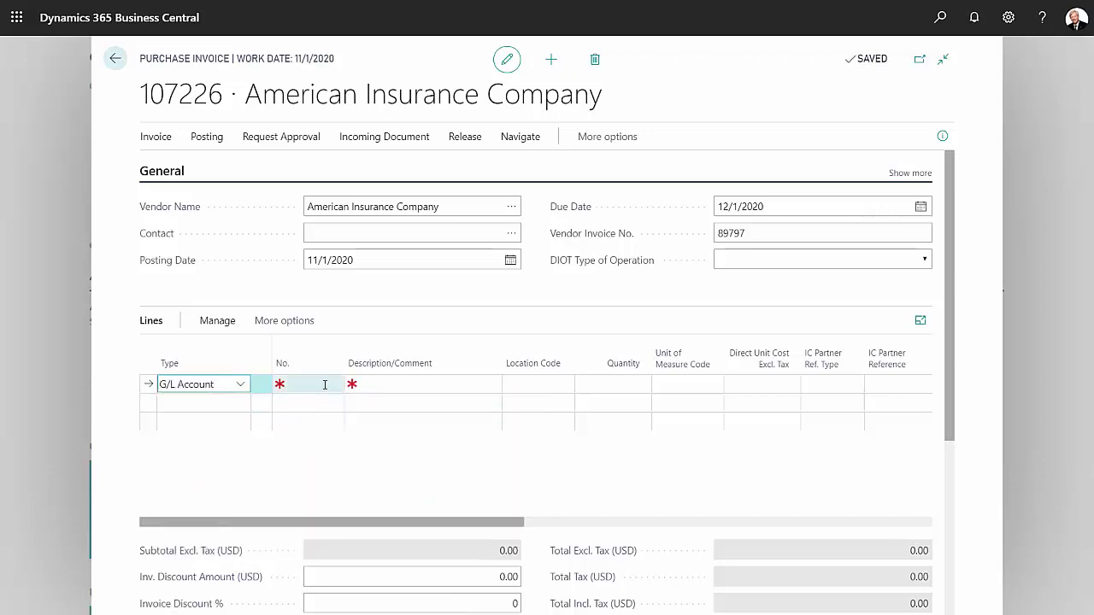
pyautogui.click(325, 385)
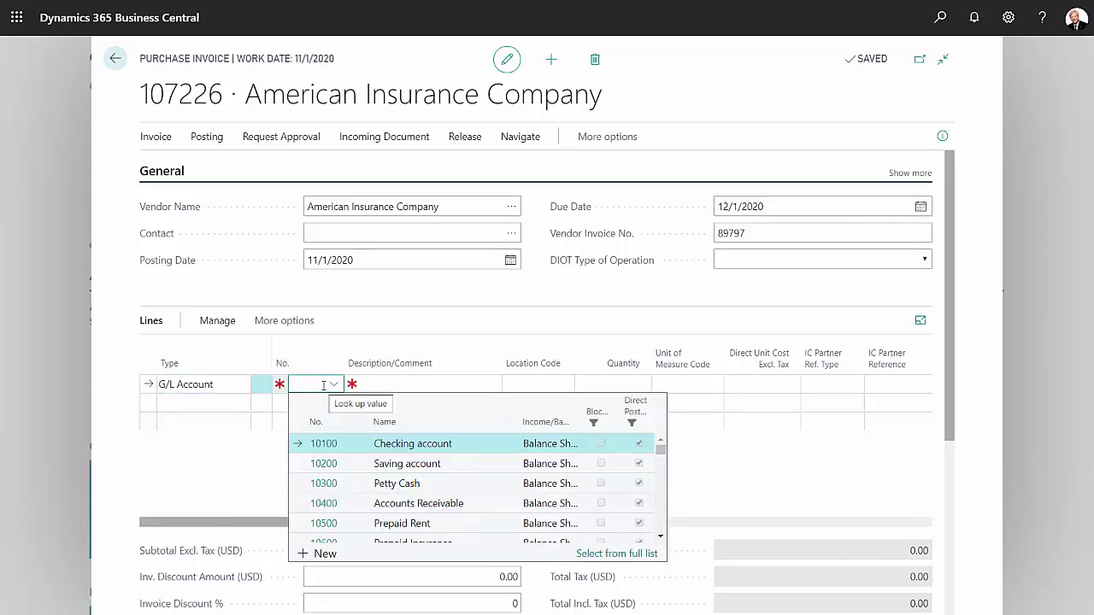
pyautogui.write('61000')
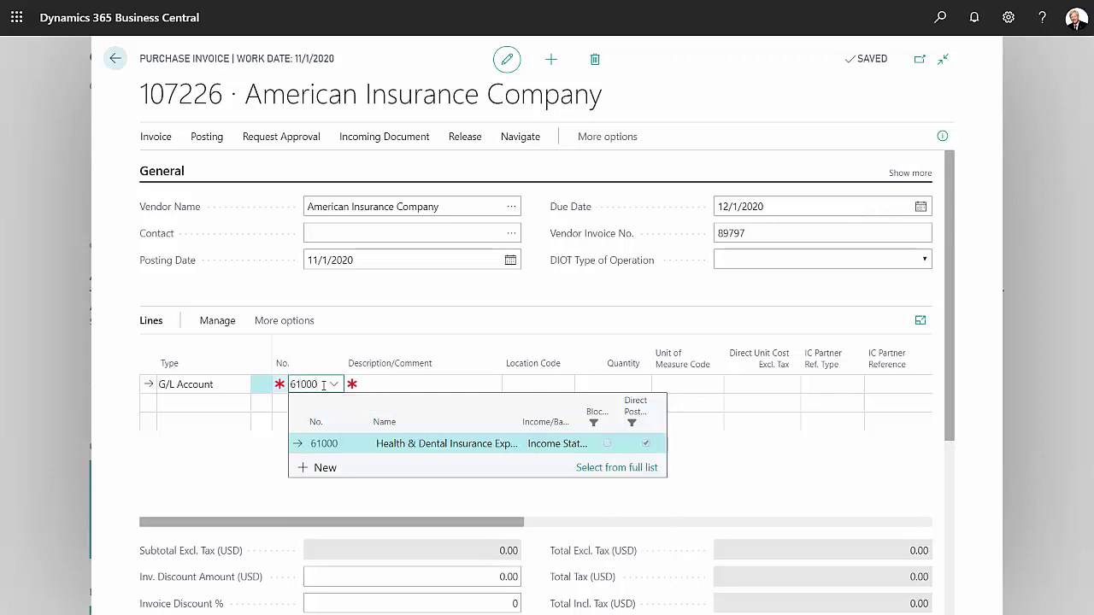
pyautogui.press('Tab')
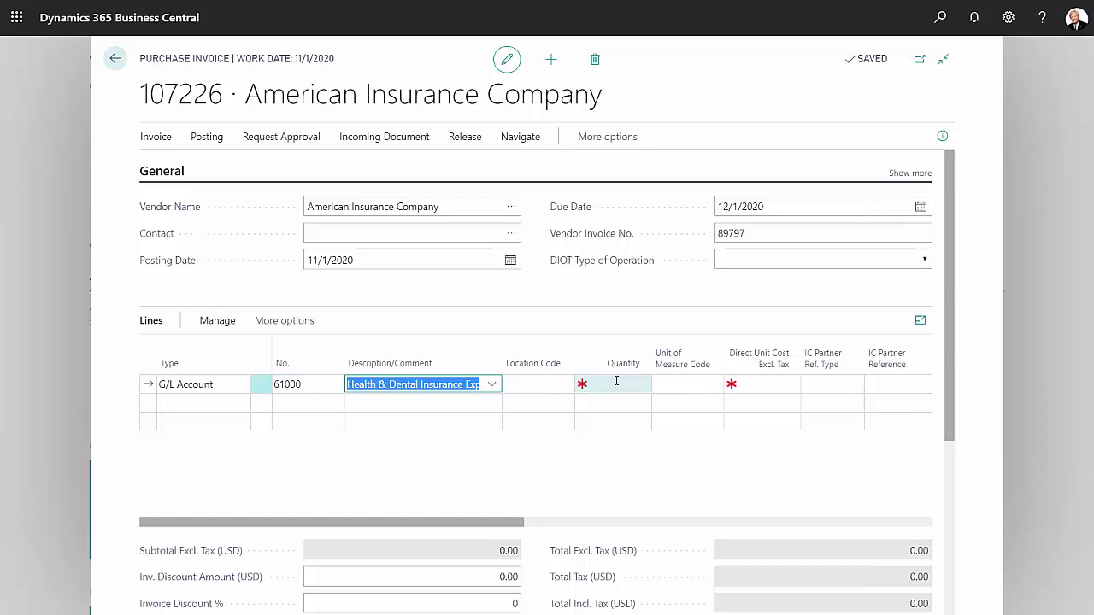
# Give the first invoice line a quantity of 1 and a direct unit cost of 2,000
pyautogui.click(624, 382)
pyautogui.write('1')
pyautogui.click(768, 385)
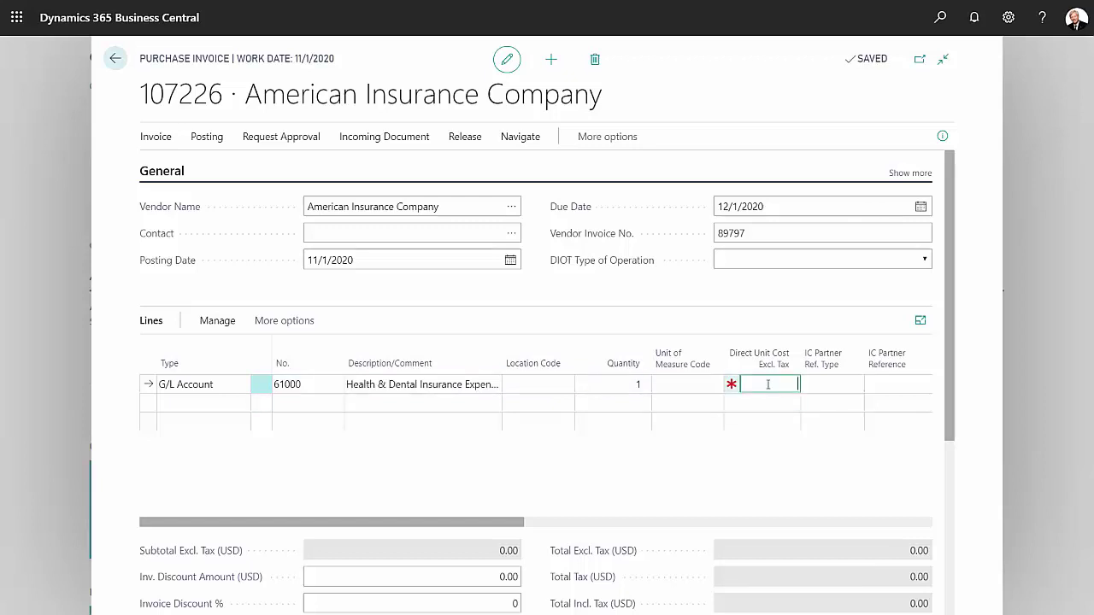
pyautogui.write('2000')
pyautogui.press('Tab')
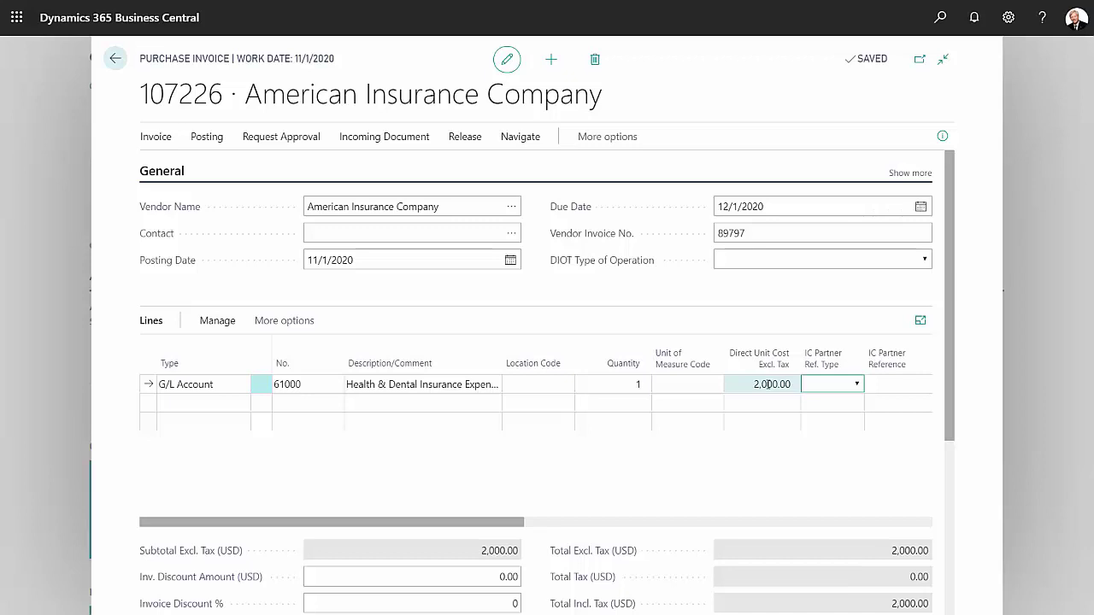
# Add a second invoice line of type G/L Account with No. 61000
pyautogui.click(239, 407)
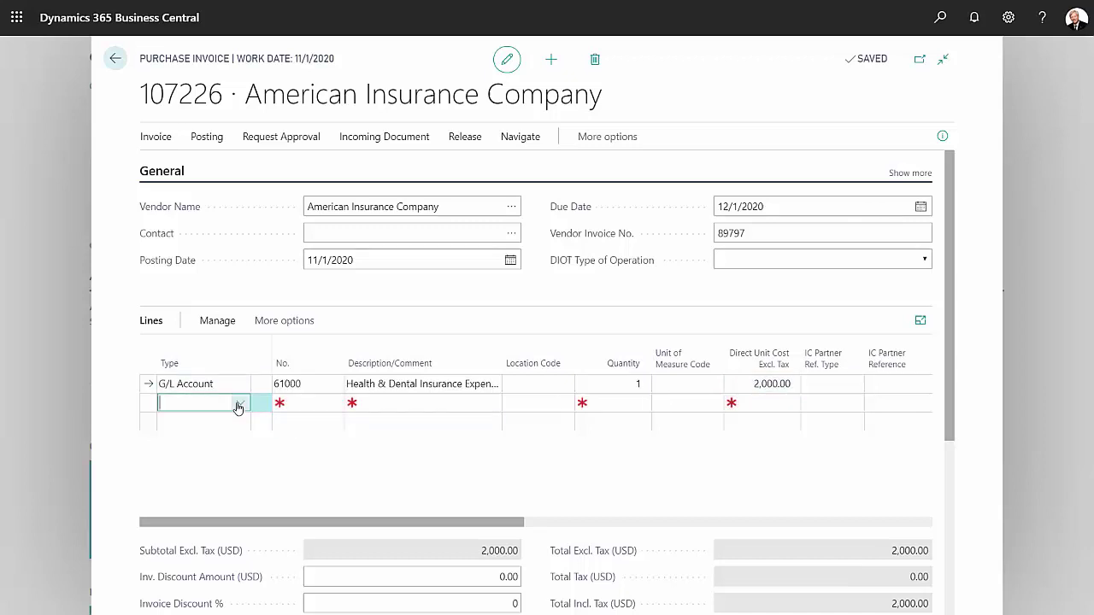
pyautogui.click(238, 407)
pyautogui.click(315, 406)
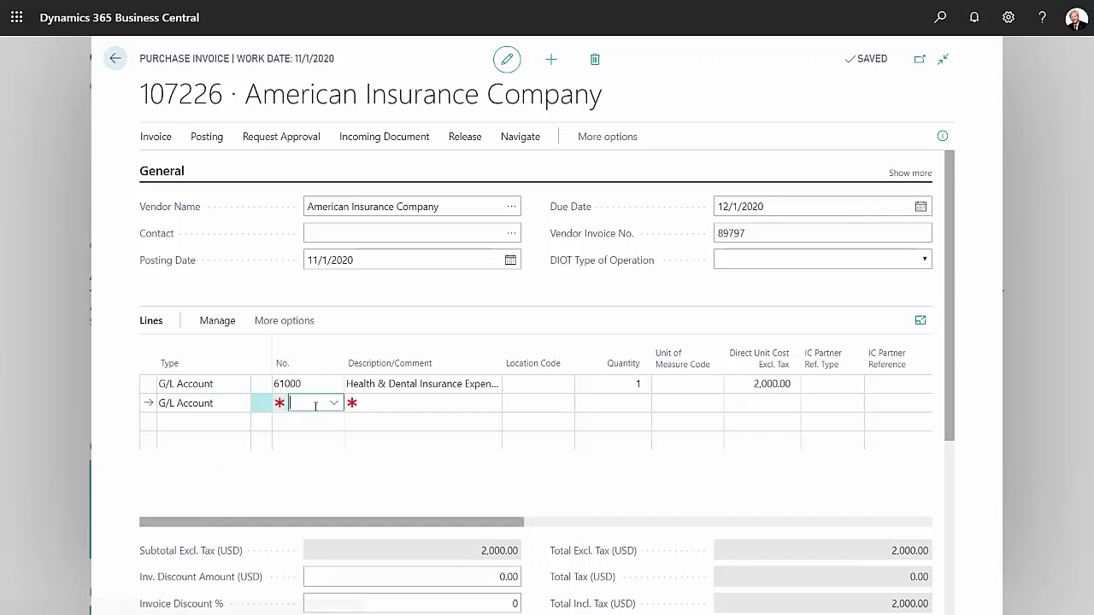
pyautogui.write('610')
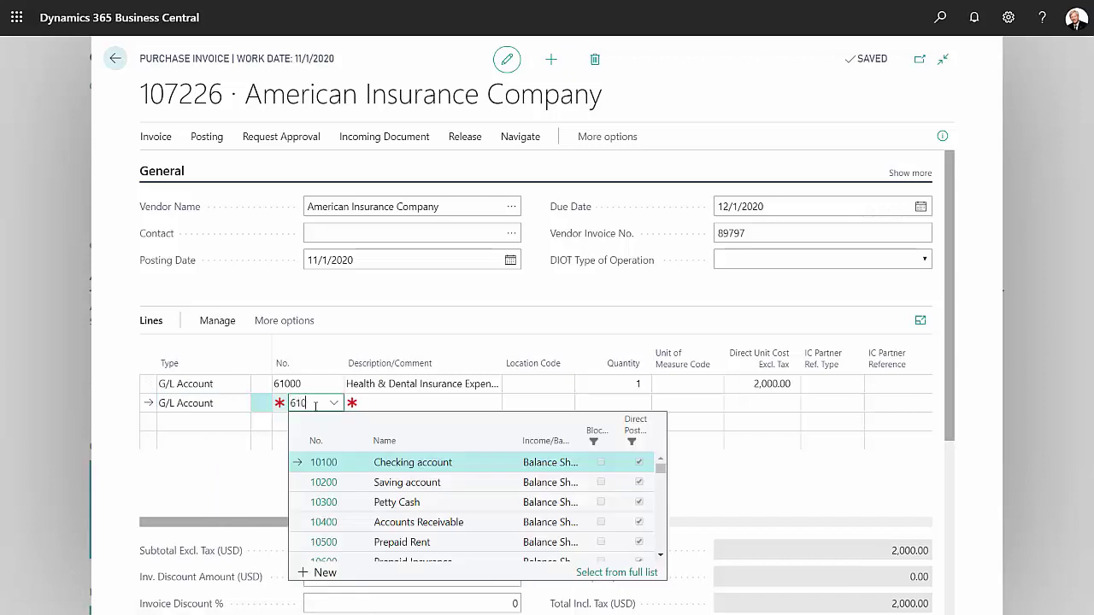
pyautogui.write('00')
pyautogui.press('Tab')
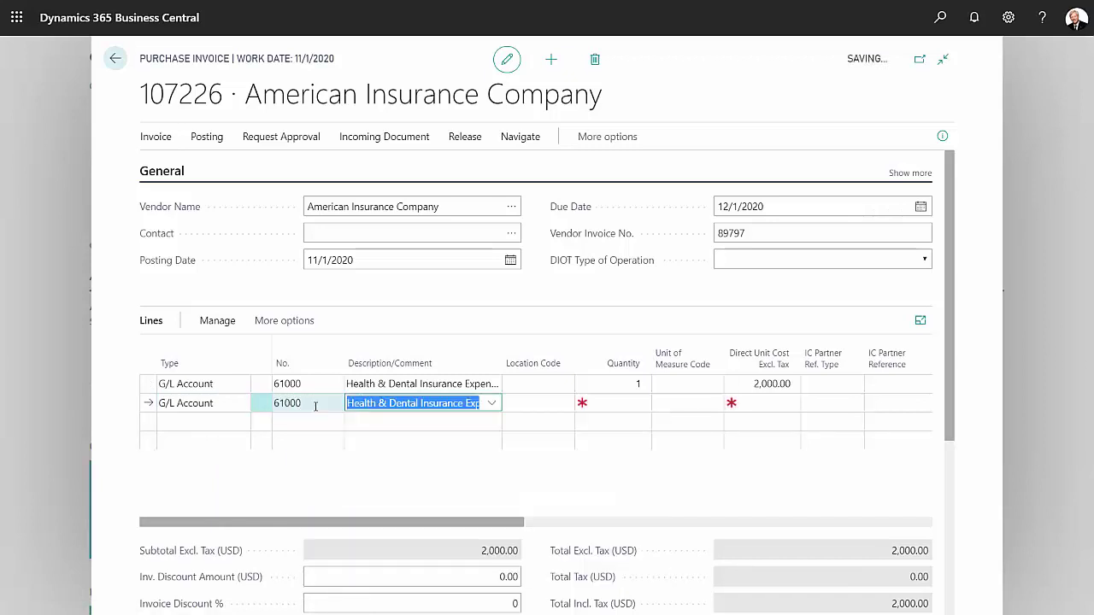
# Give the second invoice line a quantity of 1 and a direct unit cost of 1,500
pyautogui.press('Tab')
pyautogui.press('Tab')
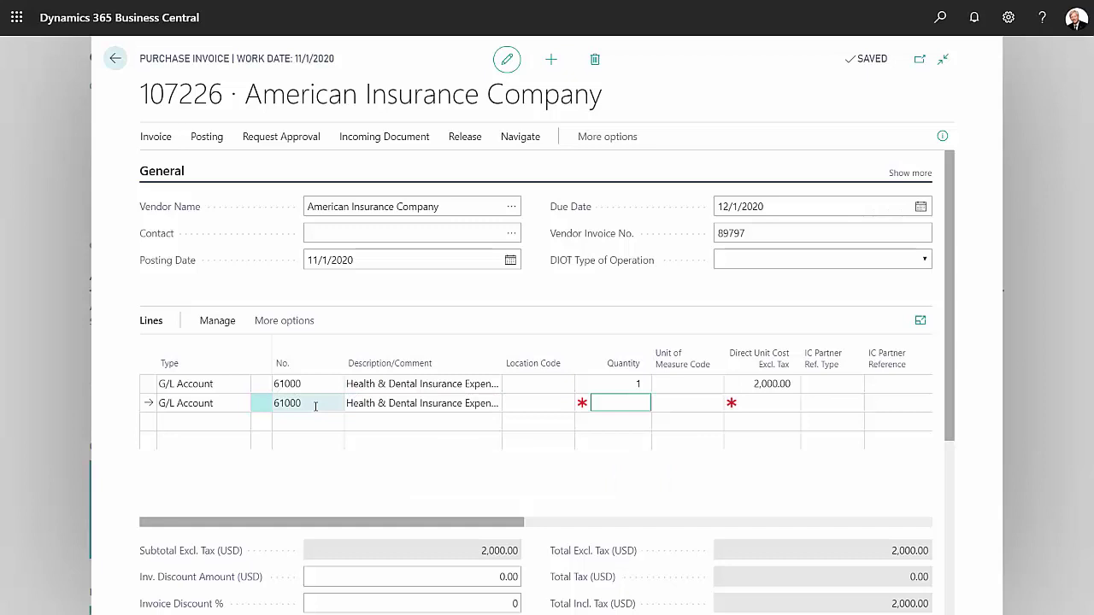
pyautogui.write('1')
pyautogui.press('Tab')
pyautogui.press('Tab')
pyautogui.write('15000')
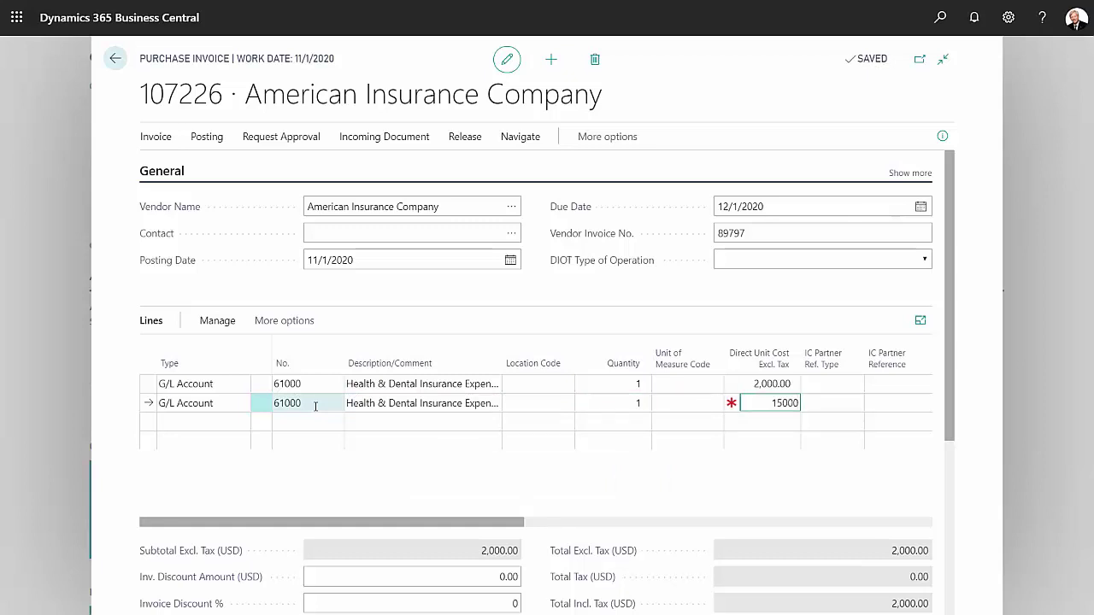
pyautogui.press('BackSpace')
pyautogui.press('Tab')
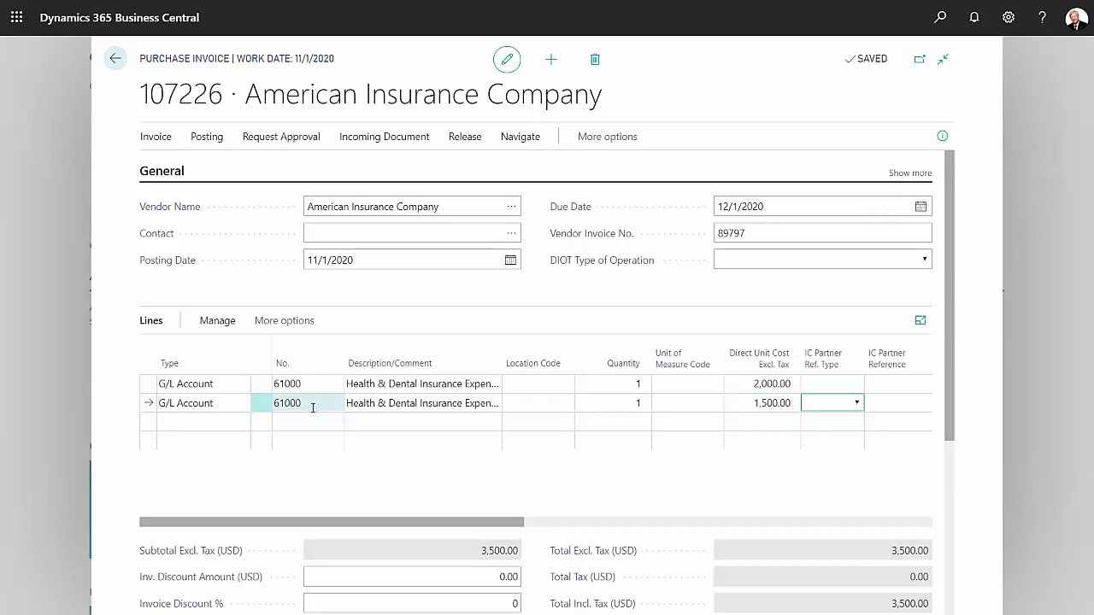
# Set the second line's IC Partner Ref. Type to G/L Account, IC Partner Reference to 61000 and IC Partner Code to ICP01
pyautogui.moveTo(299, 522); pyautogui.dragTo(380, 522)
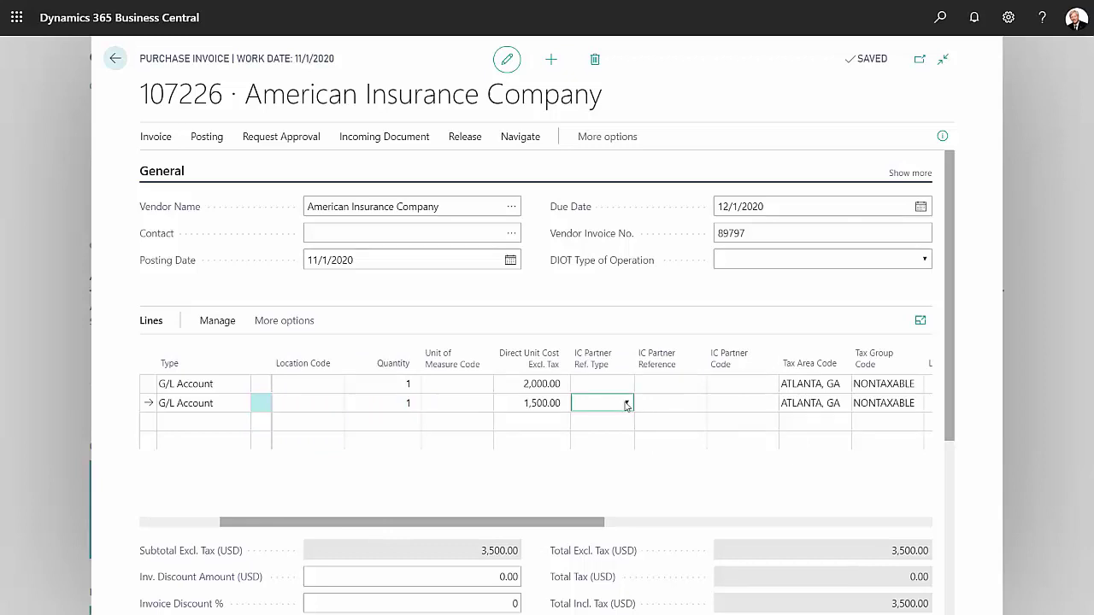
pyautogui.click(624, 403)
pyautogui.click(613, 430)
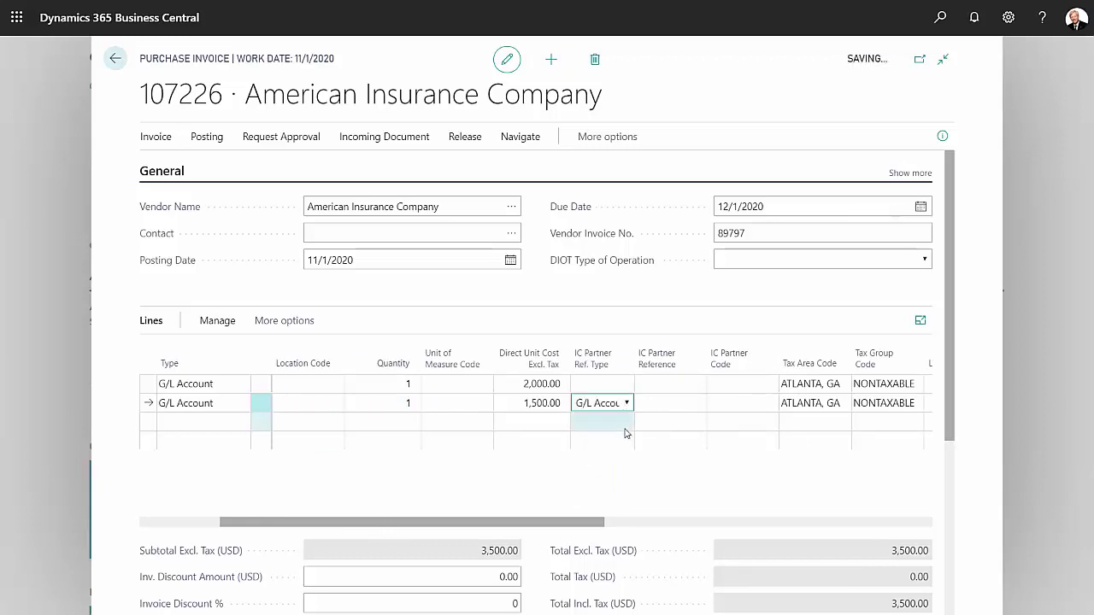
pyautogui.click(688, 403)
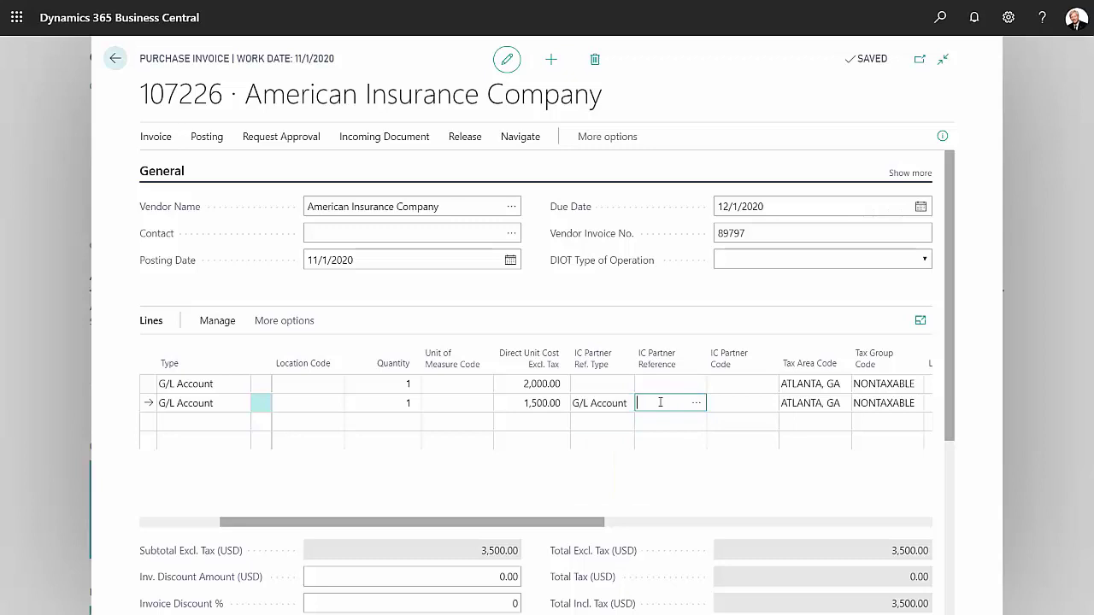
pyautogui.write('61000')
pyautogui.press('Tab')
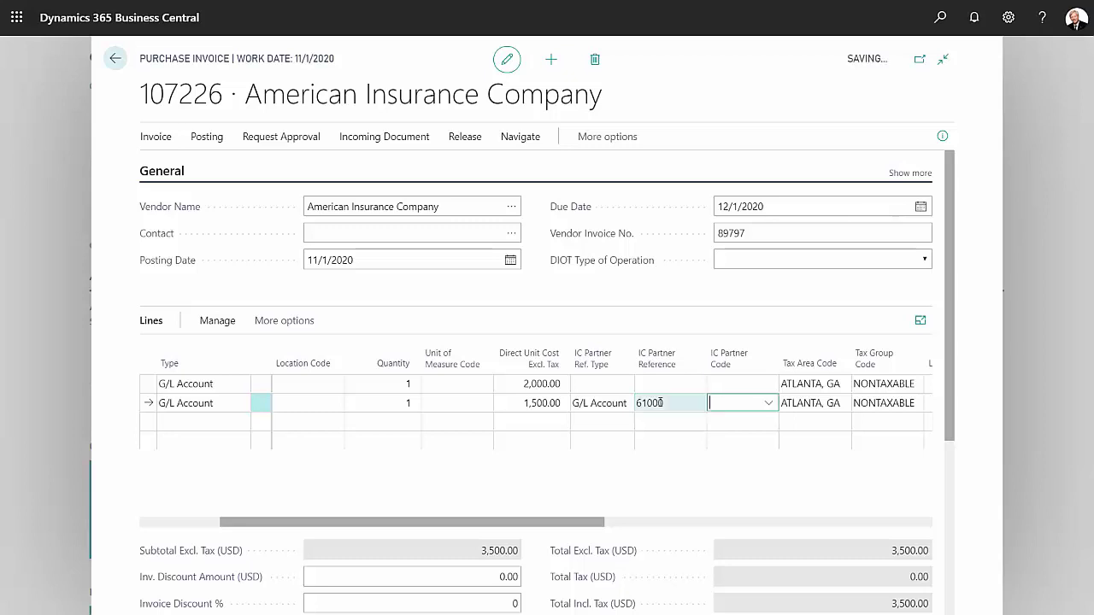
pyautogui.click(769, 404)
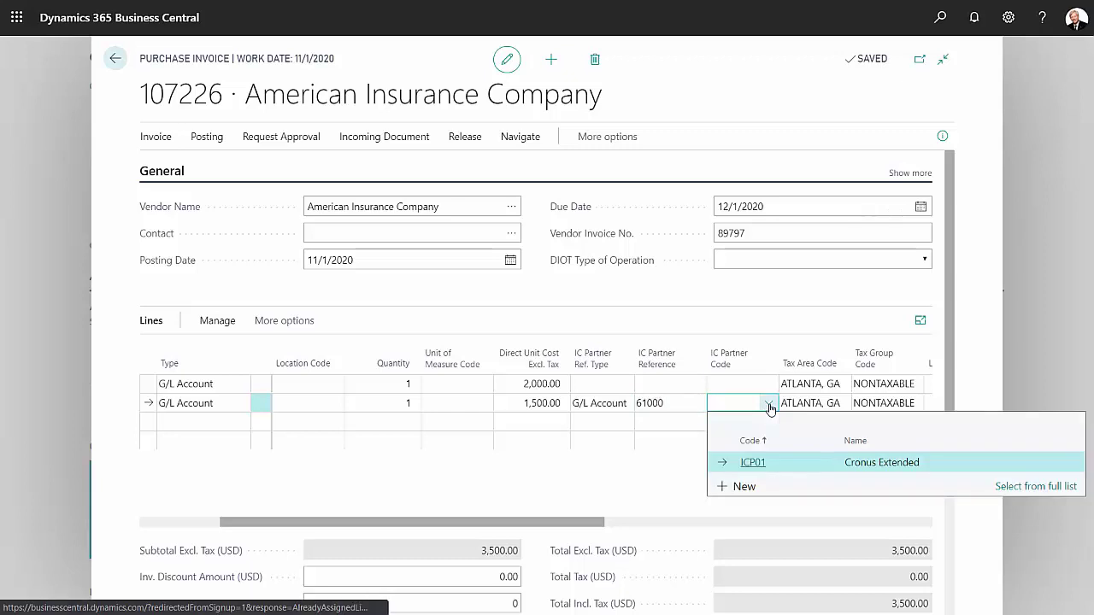
pyautogui.click(780, 470)
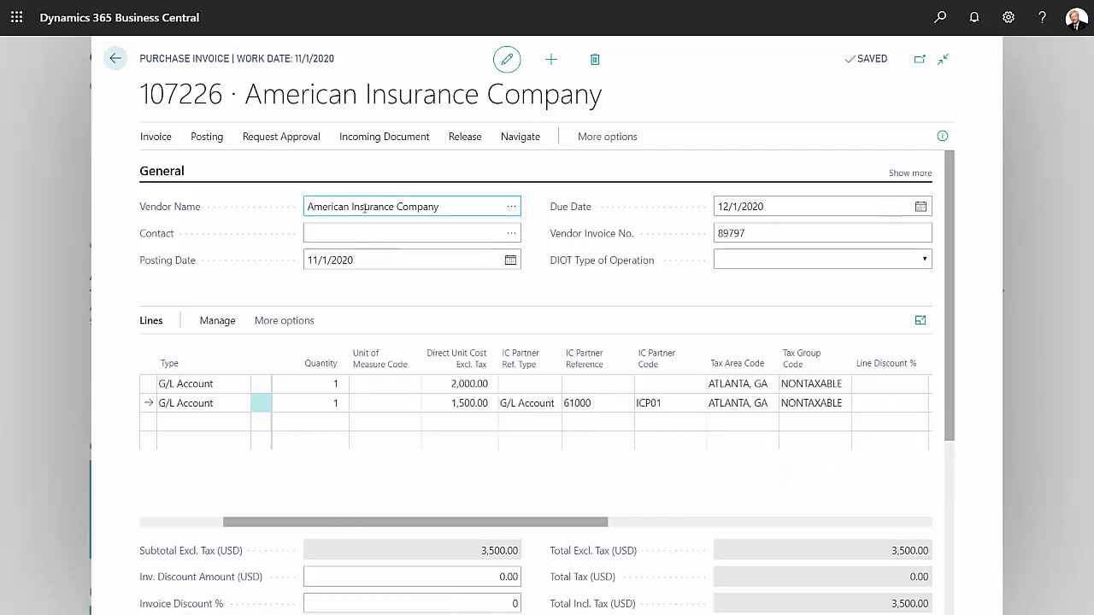
# Post the purchase invoice for American Insurance Company
pyautogui.click(206, 140)
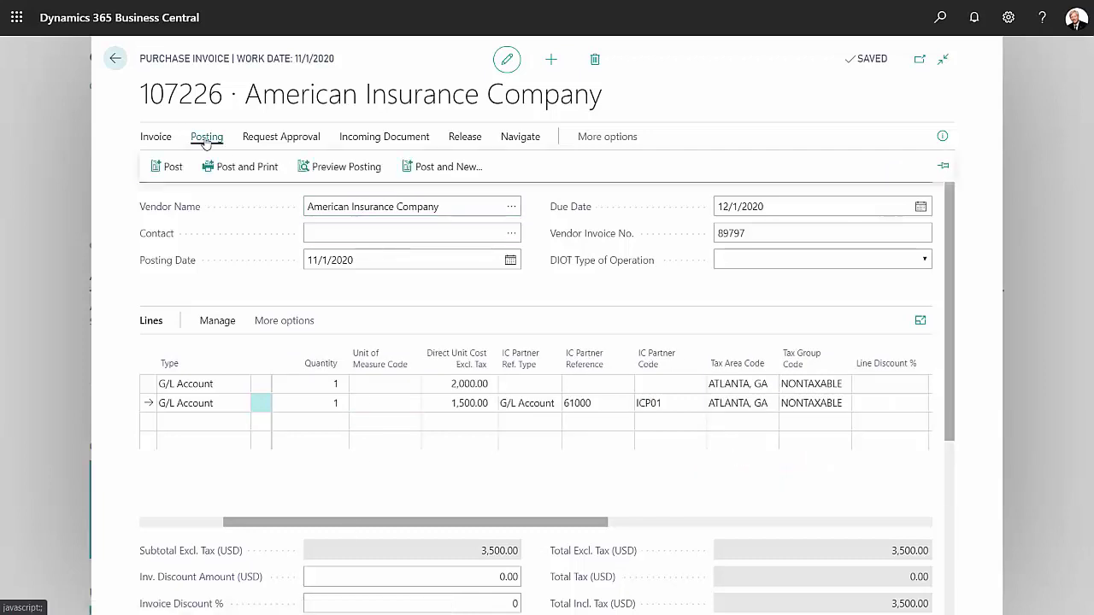
pyautogui.click(173, 167)
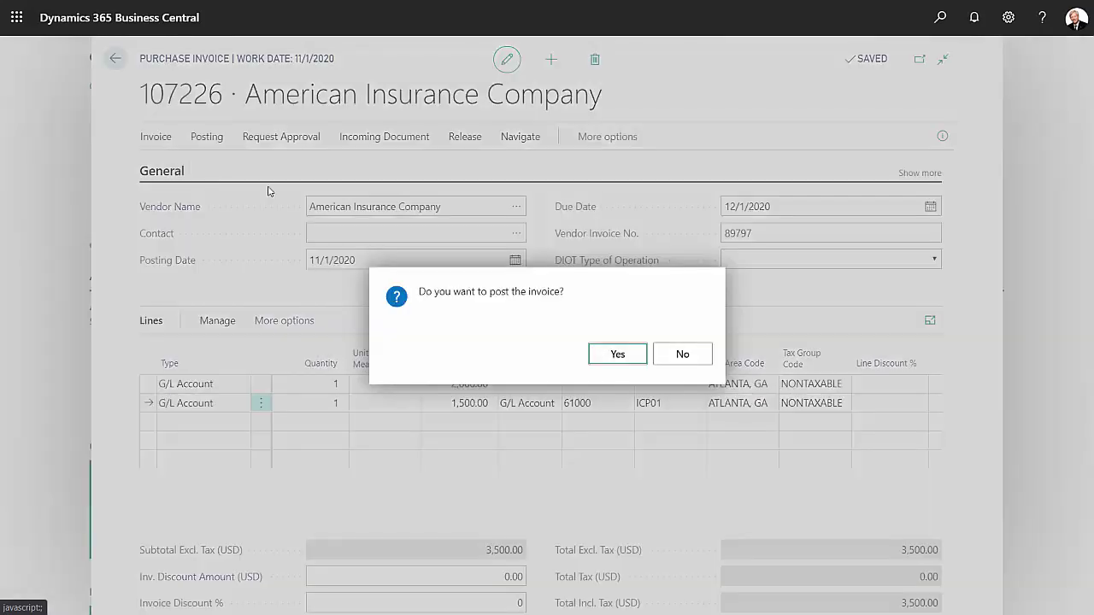
pyautogui.click(661, 350)
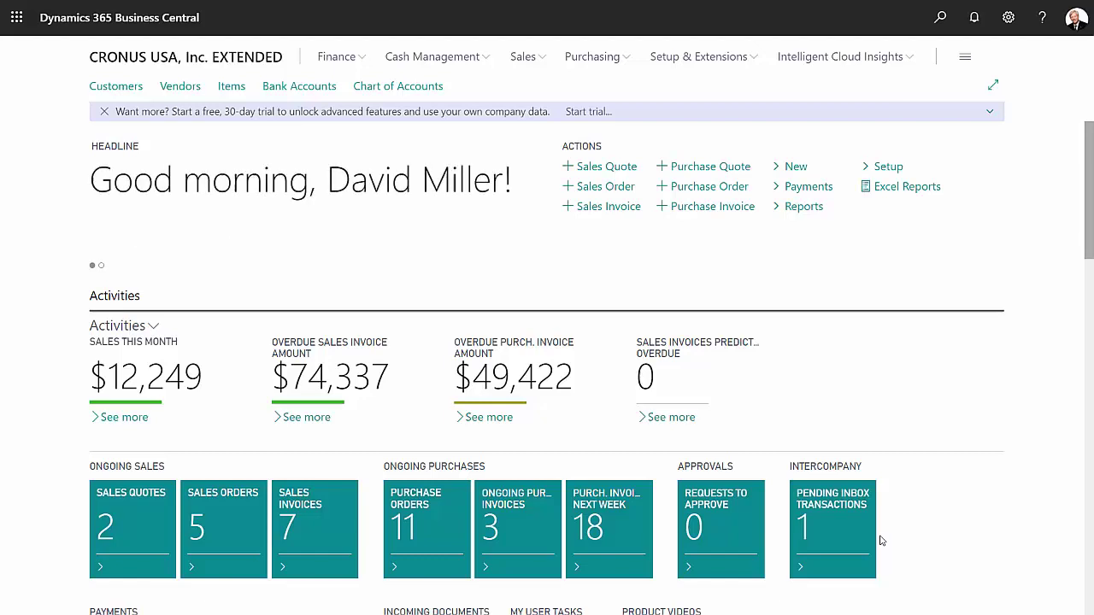
# Open the pending intercompany inbox transactions and review the journal line details of the invoice from partner CRONUS
pyautogui.click(826, 511)
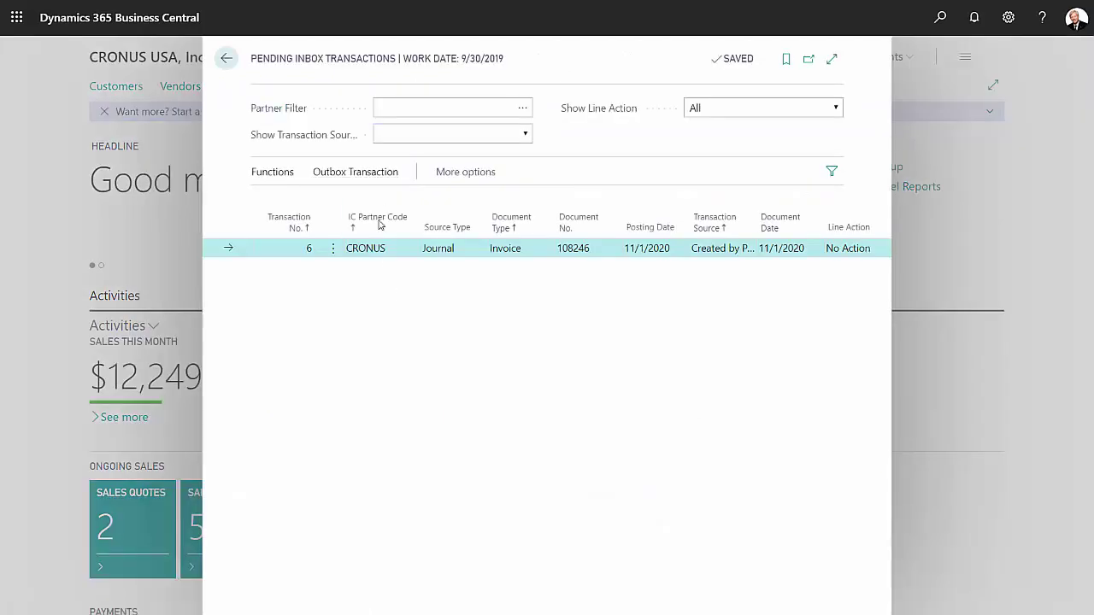
pyautogui.click(368, 175)
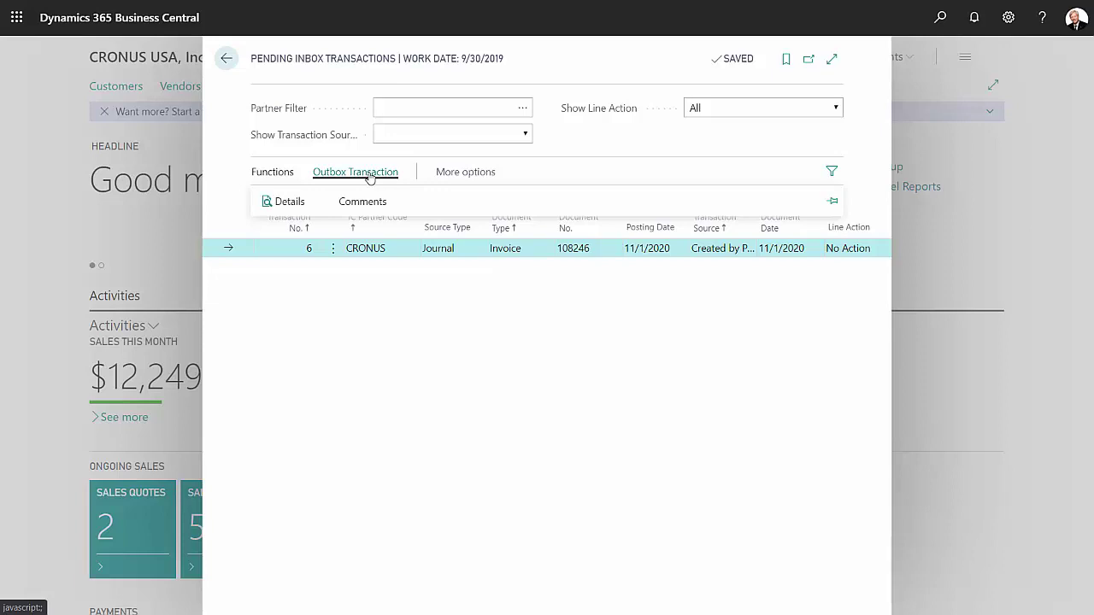
pyautogui.click(285, 204)
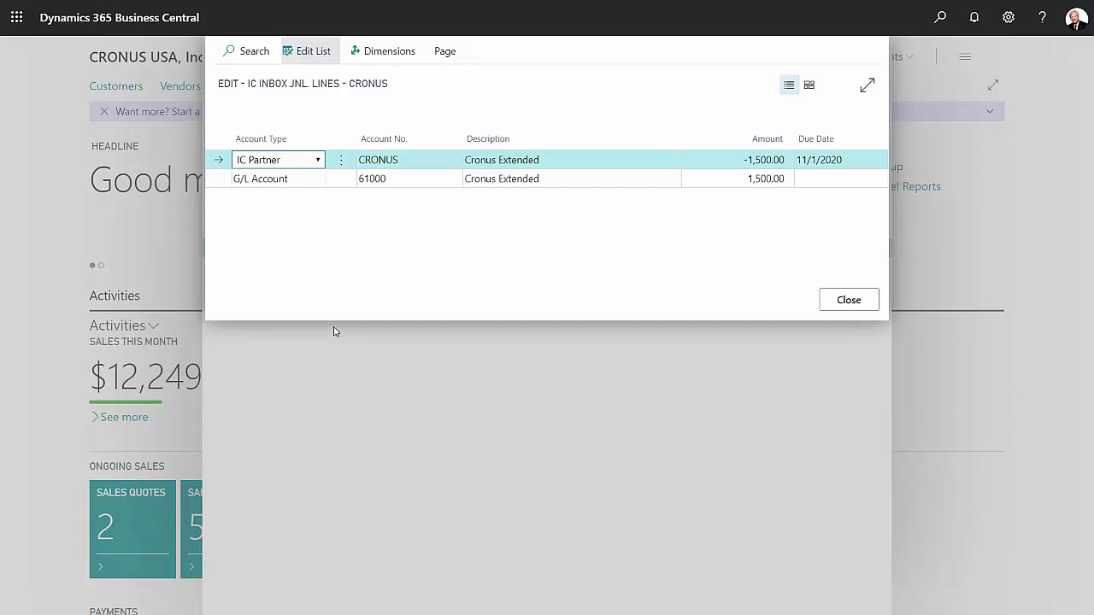
pyautogui.press('Escape')
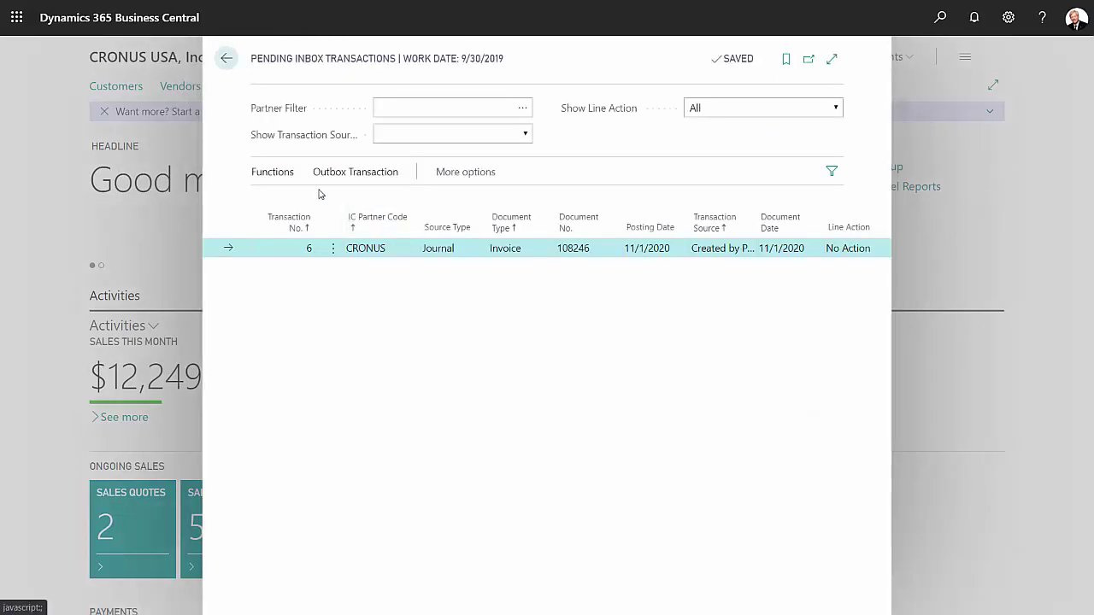
# Accept the pending CRONUS inbox transaction into the INTERCOMP journal template, batch IC, with starting document number IC0014
pyautogui.click(281, 174)
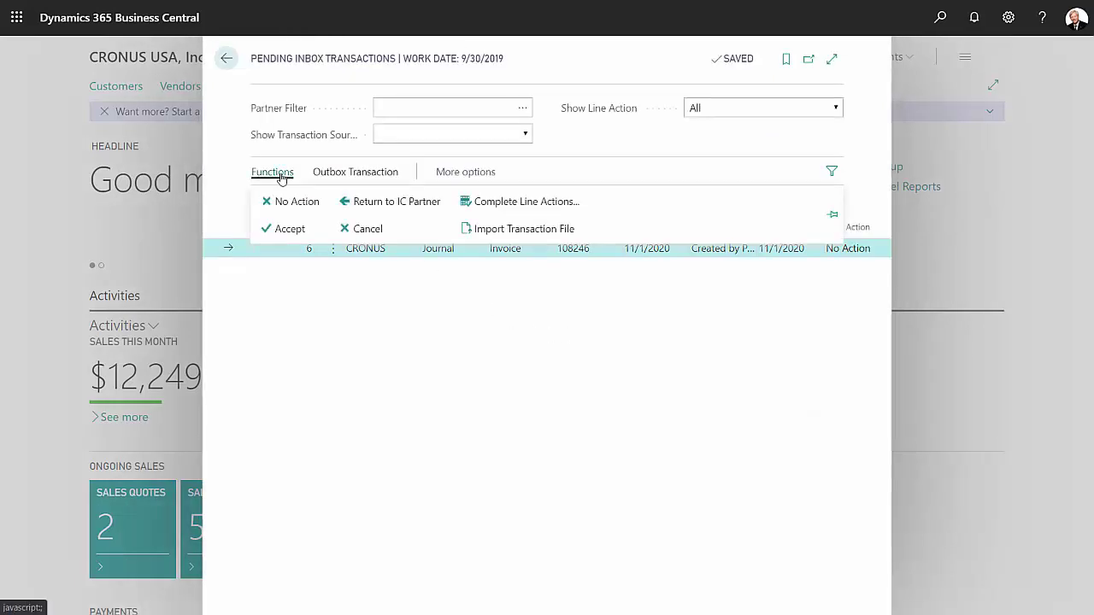
pyautogui.click(291, 227)
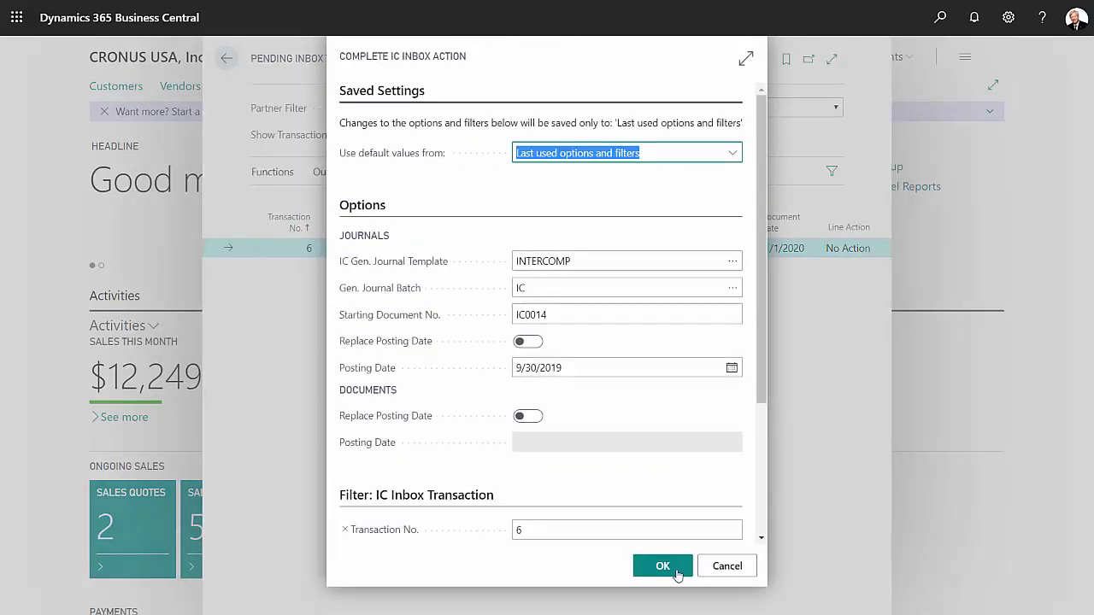
pyautogui.click(671, 574)
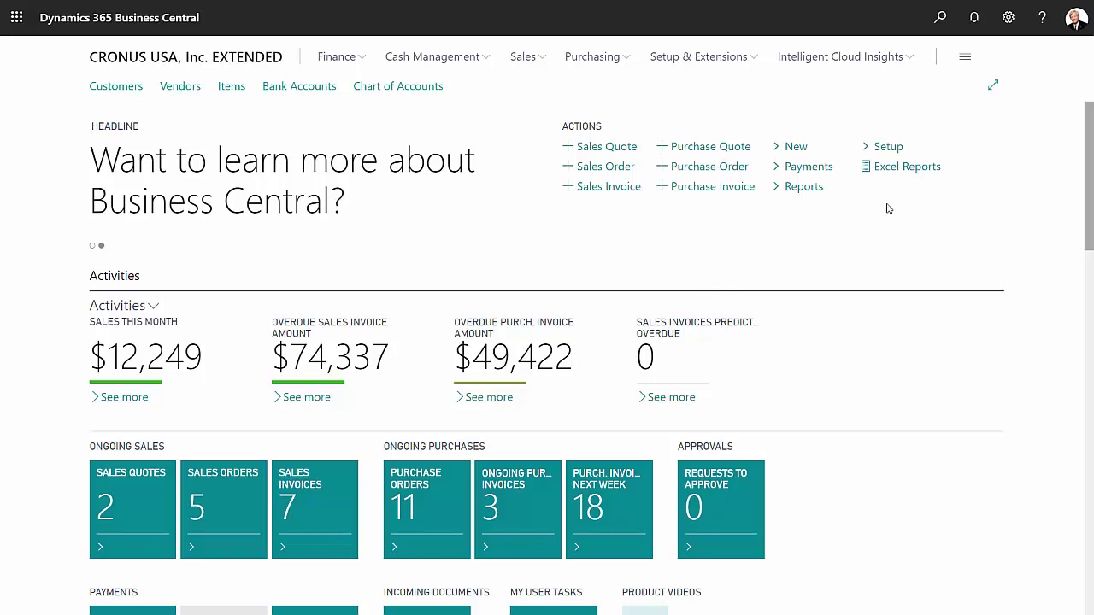
# Find the Intercompany General Journal and post the CRONUS invoice lines in batch IC
pyautogui.click(941, 17)
pyautogui.write('interco jo')
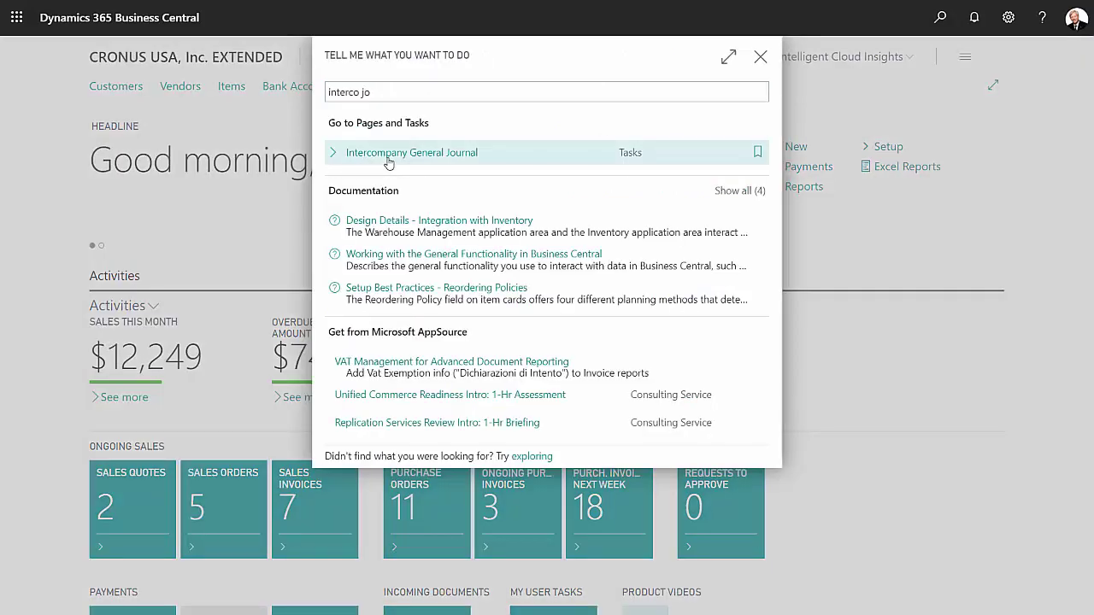
pyautogui.click(388, 154)
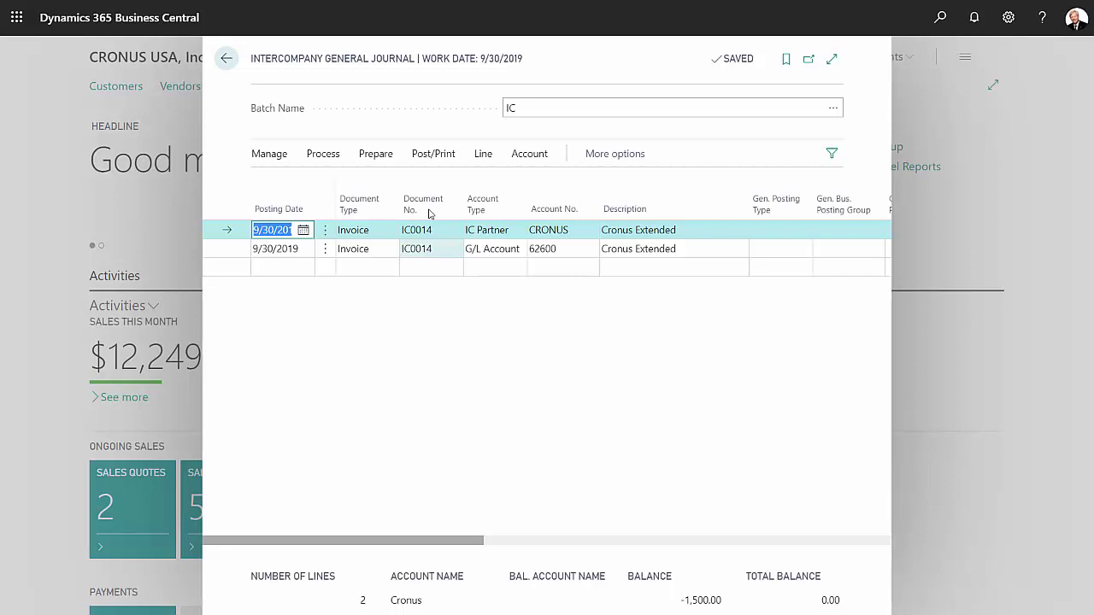
pyautogui.click(433, 154)
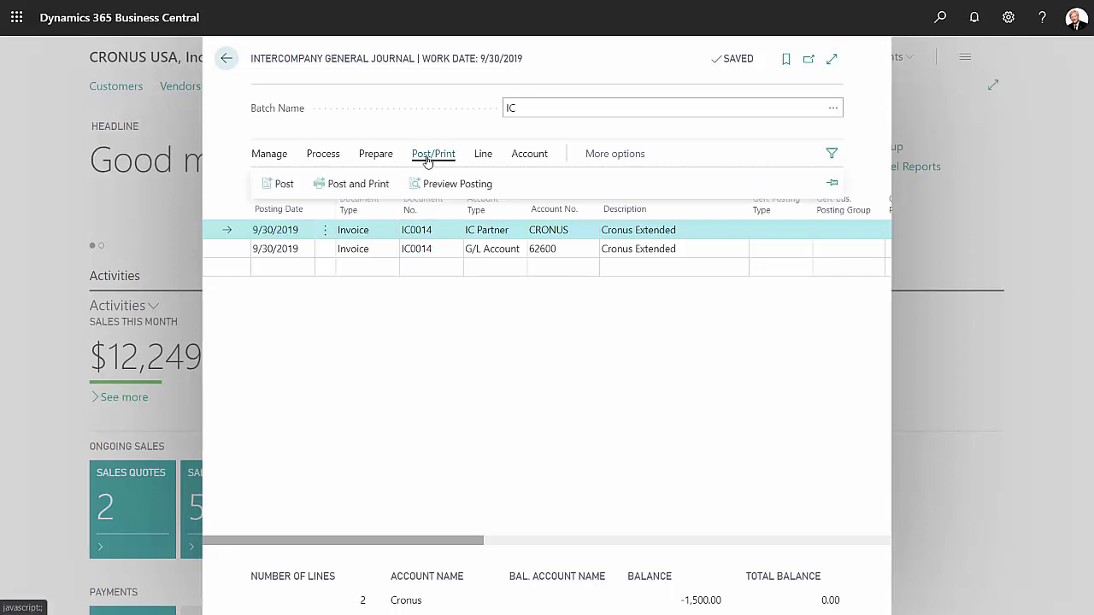
pyautogui.click(285, 186)
pyautogui.click(689, 357)
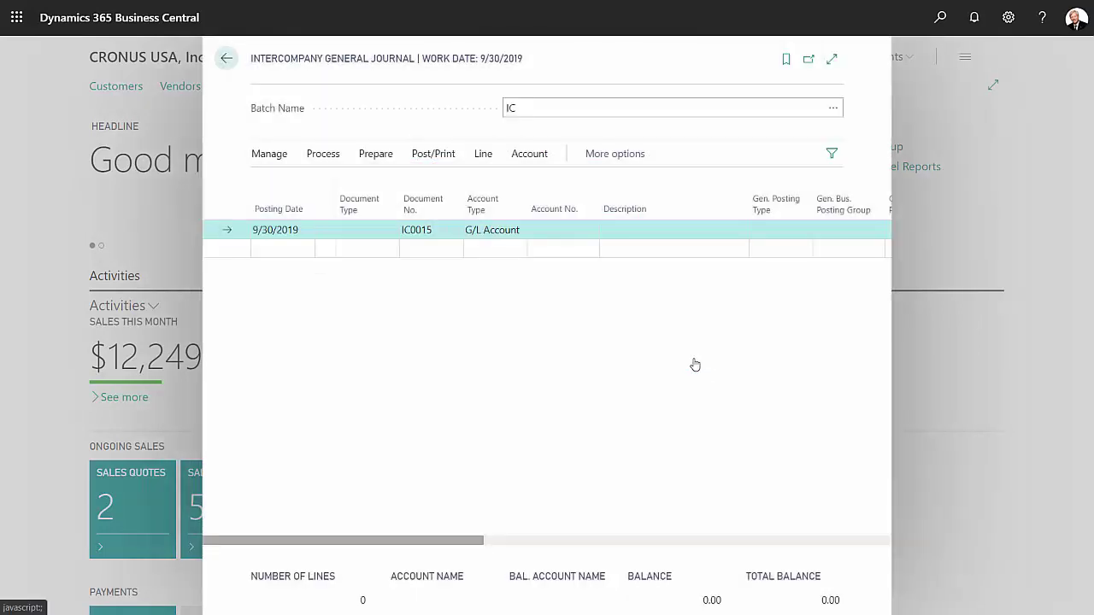